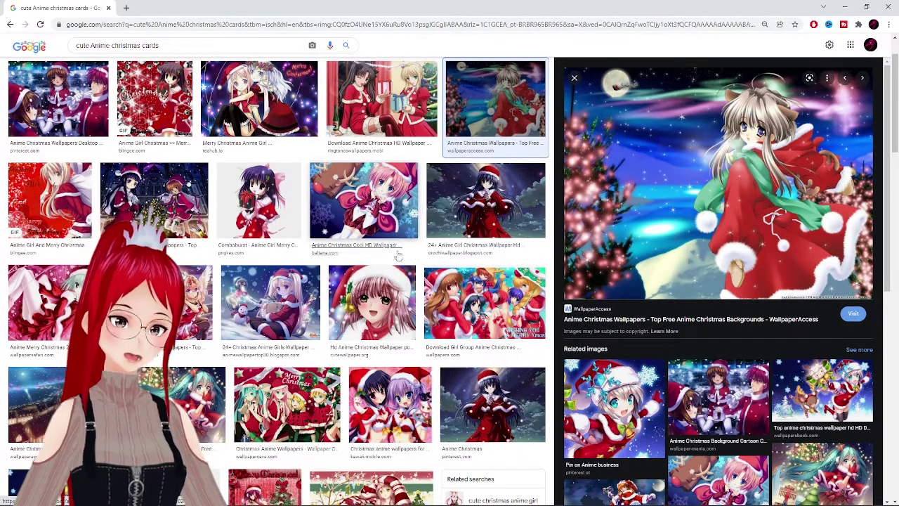
Step: Preview a related Christmas image, then the Christmas Anime Wallpapers group image from Wallpaper Cave
{"action": "left_click", "coordinate": [611, 397]}
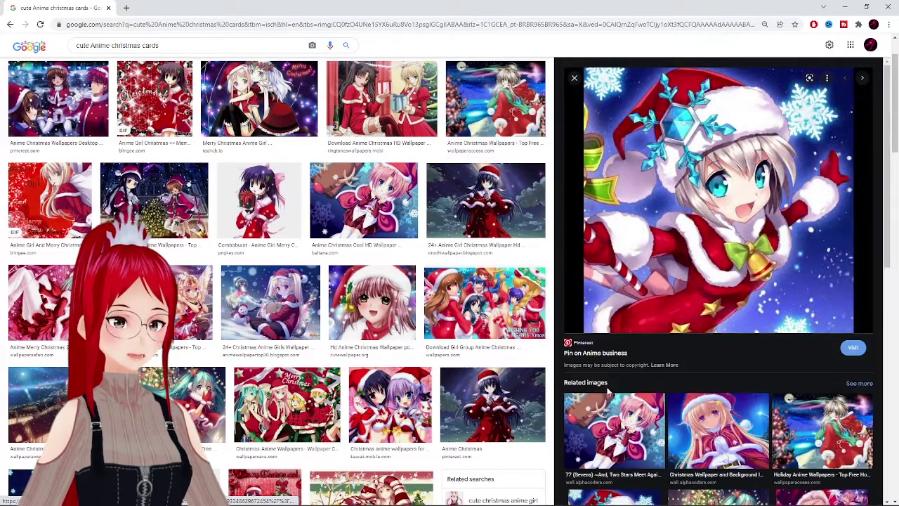
{"action": "scroll", "coordinate": [445, 360], "scroll_direction": "down", "scroll_amount": 2}
{"action": "left_click", "coordinate": [306, 302]}
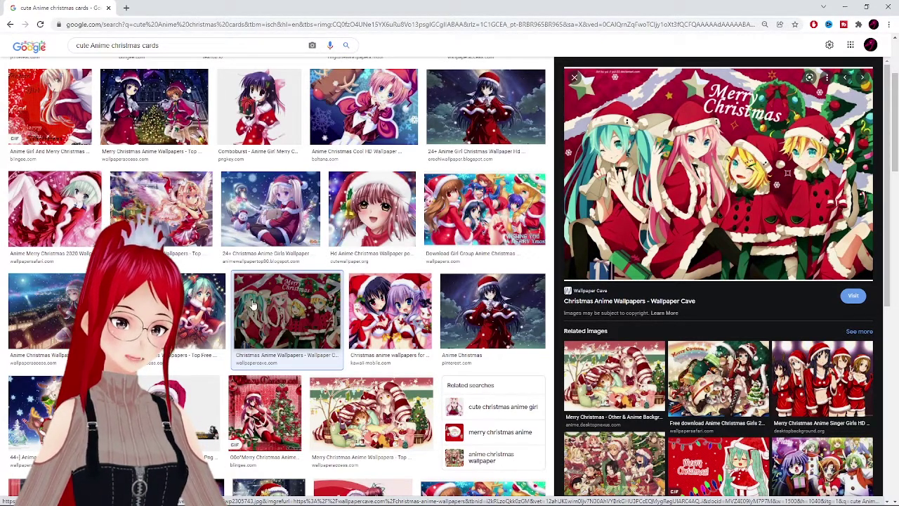
{"action": "scroll", "coordinate": [262, 302], "scroll_direction": "down", "scroll_amount": 1}
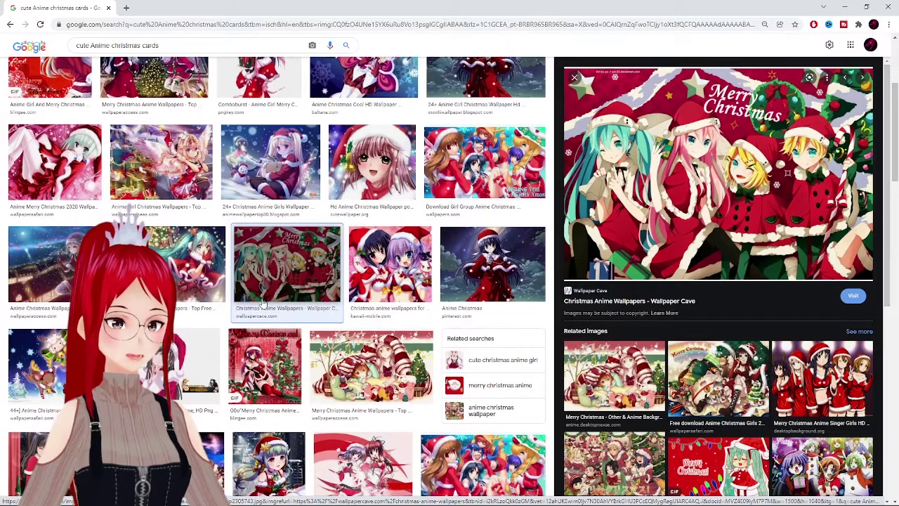
{"action": "scroll", "coordinate": [263, 302], "scroll_direction": "up", "scroll_amount": 3}
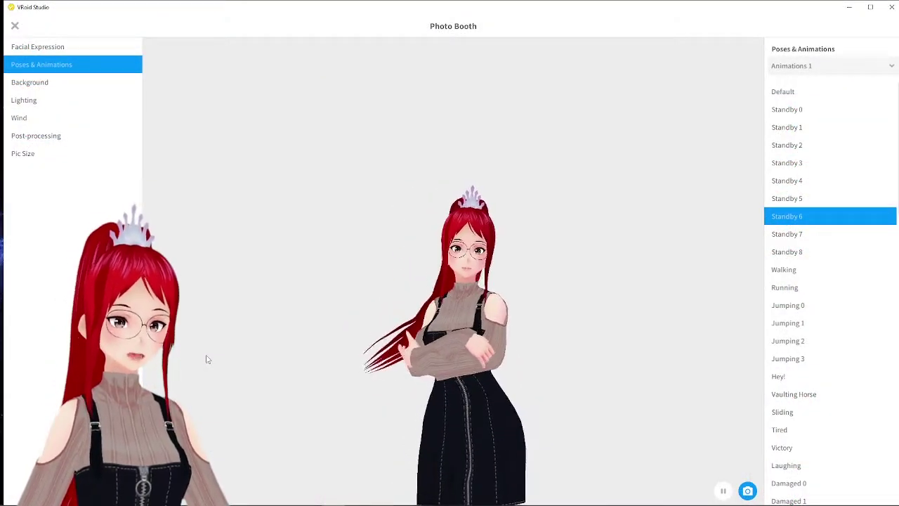
Step: Change the Photo Booth background colour from light grey #EBEBEB to dark brownish grey #61504E
{"action": "left_click", "coordinate": [55, 86]}
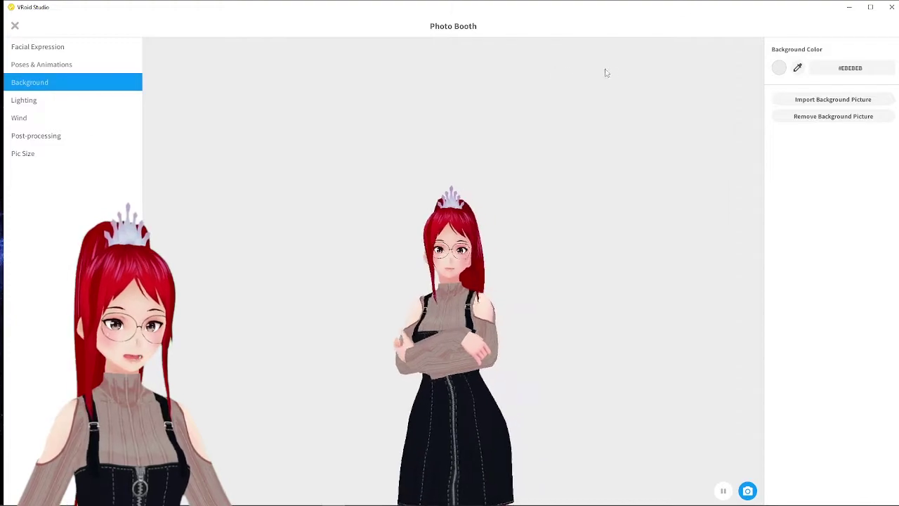
{"action": "left_click", "coordinate": [778, 67]}
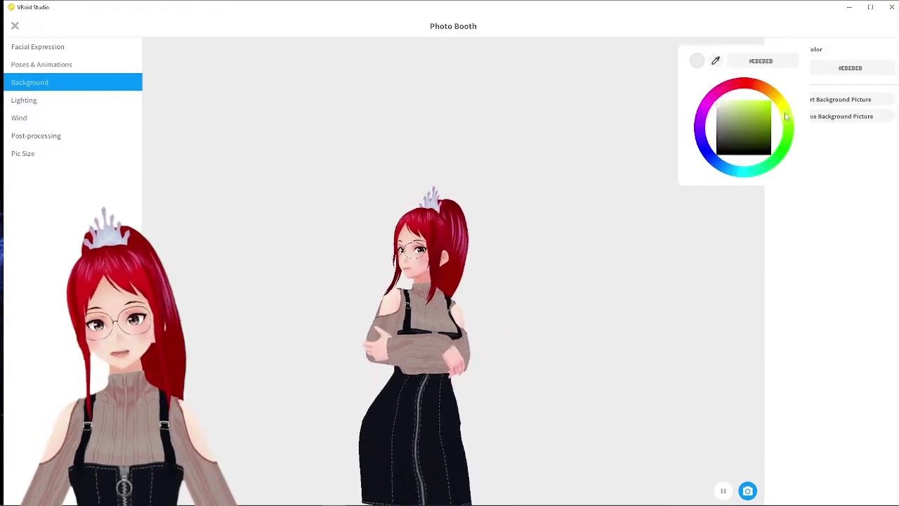
{"action": "left_click_drag", "start_coordinate": [786, 116], "coordinate": [730, 134]}
{"action": "left_click", "coordinate": [833, 184]}
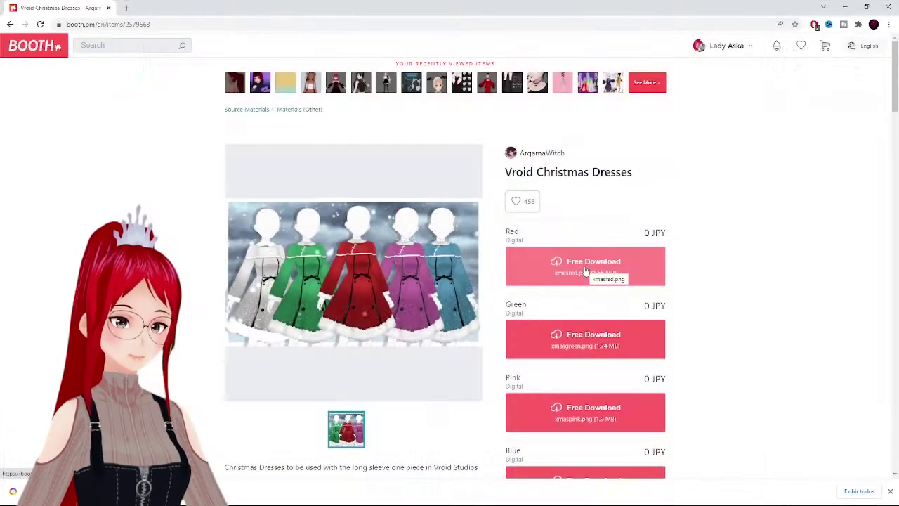
Step: Check the creator's credit link, then like the Vroid Christmas Dresses item, bringing it to 459 likes
{"action": "scroll", "coordinate": [505, 242], "scroll_direction": "down", "scroll_amount": 5}
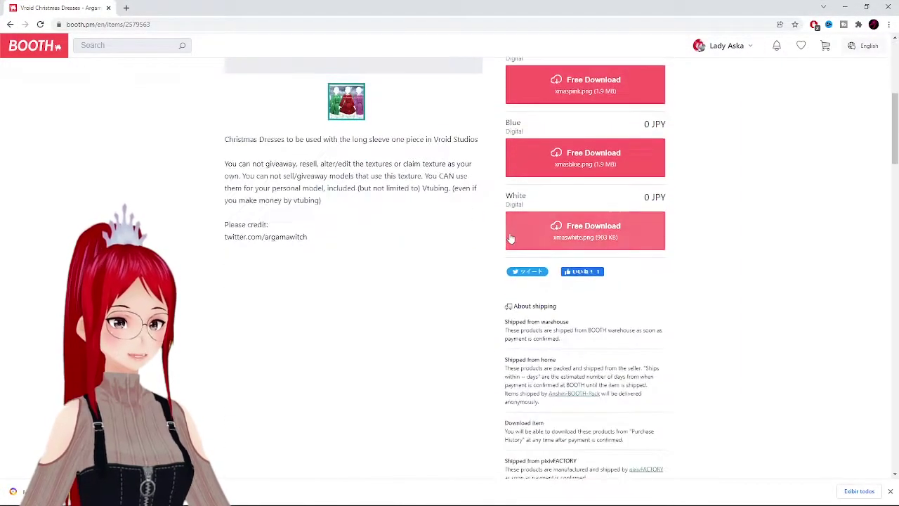
{"action": "scroll", "coordinate": [510, 239], "scroll_direction": "up", "scroll_amount": 3}
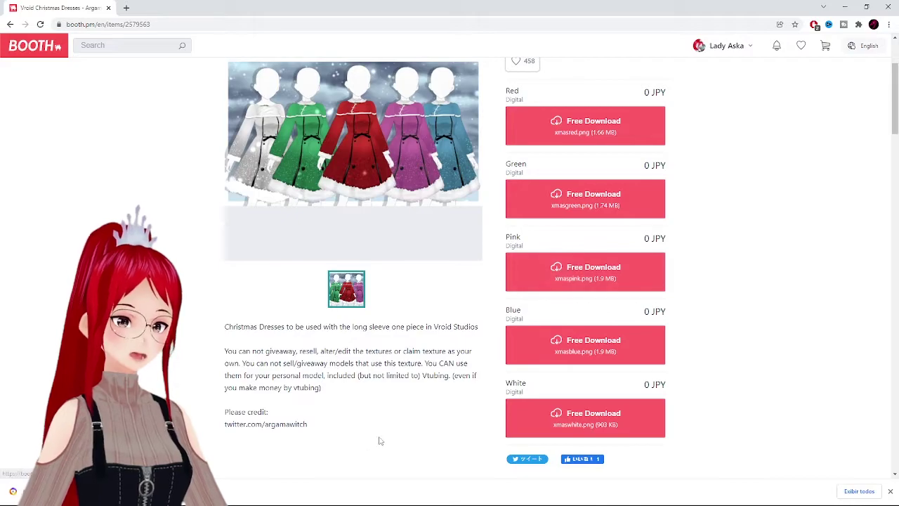
{"action": "left_click_drag", "start_coordinate": [308, 424], "coordinate": [220, 424]}
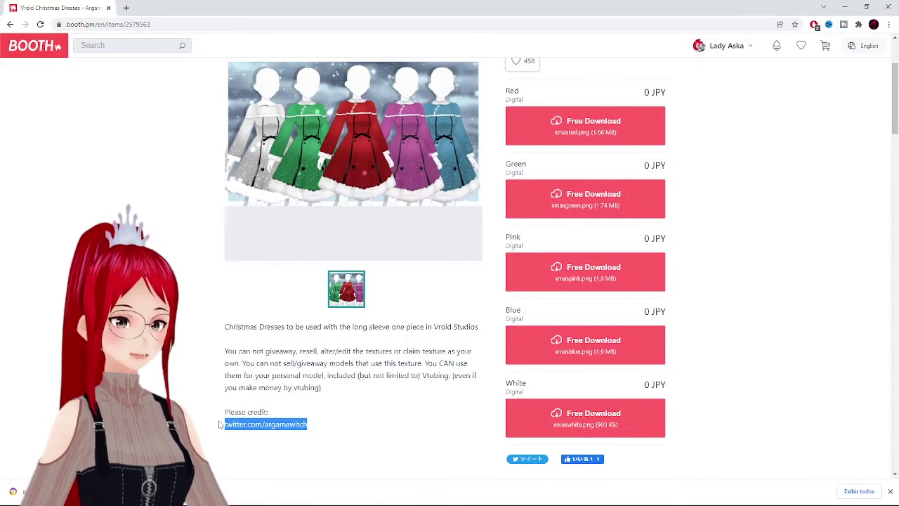
{"action": "left_click", "coordinate": [400, 344]}
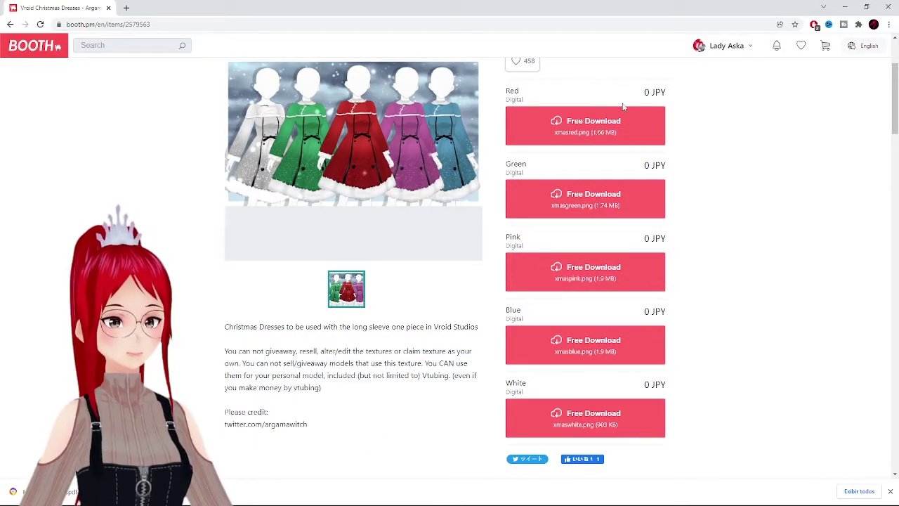
{"action": "scroll", "coordinate": [623, 107], "scroll_direction": "up", "scroll_amount": 3}
{"action": "left_click", "coordinate": [517, 155]}
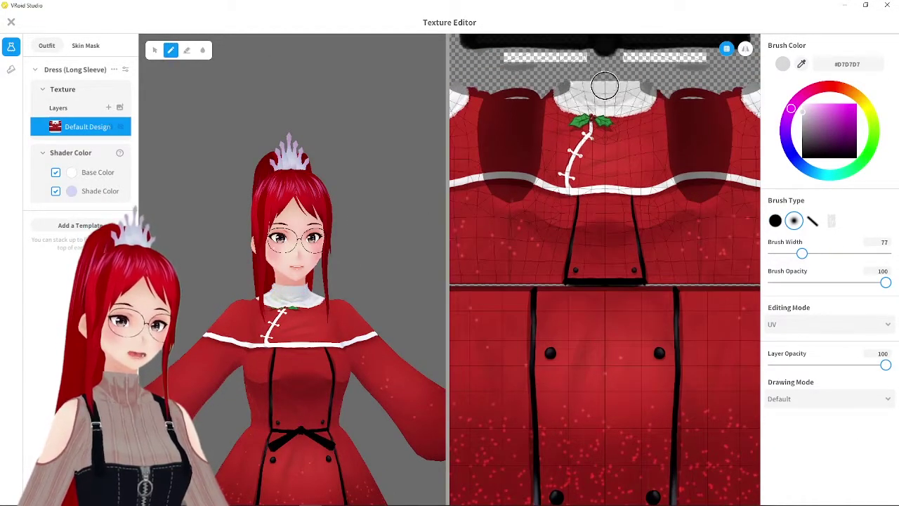
Step: Check the dress from behind, then close the Texture Editor, saving the red Christmas dress as a new item
{"action": "right_click_drag", "start_coordinate": [365, 169], "coordinate": [265, 162]}
{"action": "scroll", "coordinate": [605, 269], "scroll_direction": "down", "scroll_amount": 2}
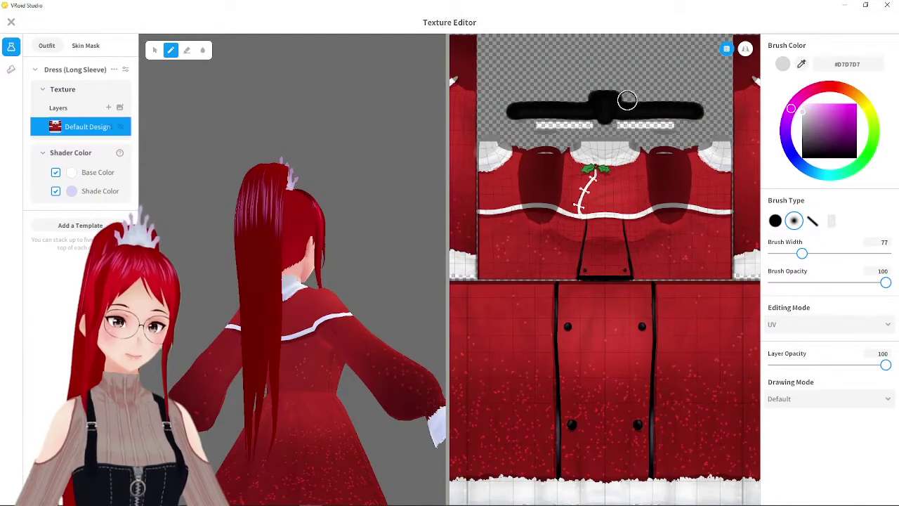
{"action": "left_click", "coordinate": [11, 22]}
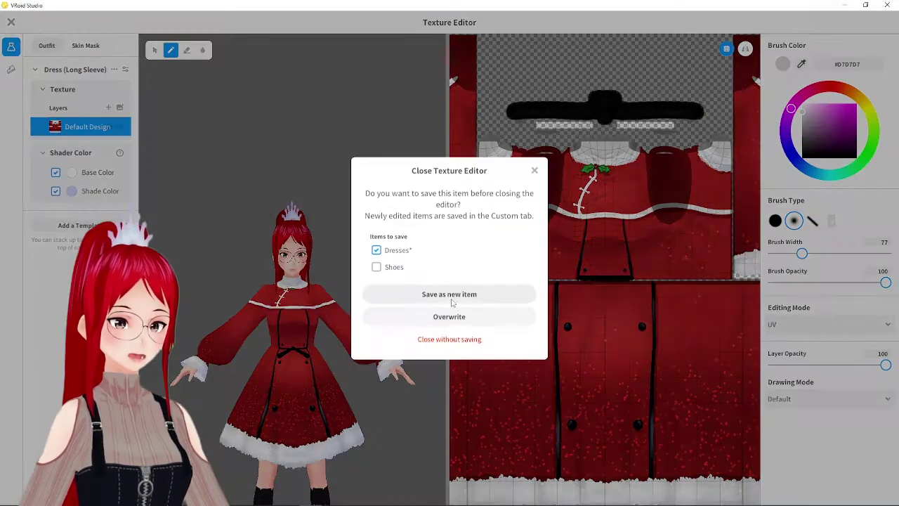
{"action": "left_click", "coordinate": [452, 295]}
Step: Set Hem Flare 63.750, Skirt Length 37.917, Skirt Flare (Narrower) 100 and Sleeve Width 86.667
{"action": "left_click_drag", "start_coordinate": [773, 196], "coordinate": [845, 196]}
{"action": "left_click_drag", "start_coordinate": [773, 261], "coordinate": [816, 261]}
{"action": "left_click_drag", "start_coordinate": [773, 327], "coordinate": [886, 327]}
{"action": "left_click_drag", "start_coordinate": [773, 360], "coordinate": [870, 360]}
{"action": "right_click_drag", "start_coordinate": [547, 274], "coordinate": [743, 285]}
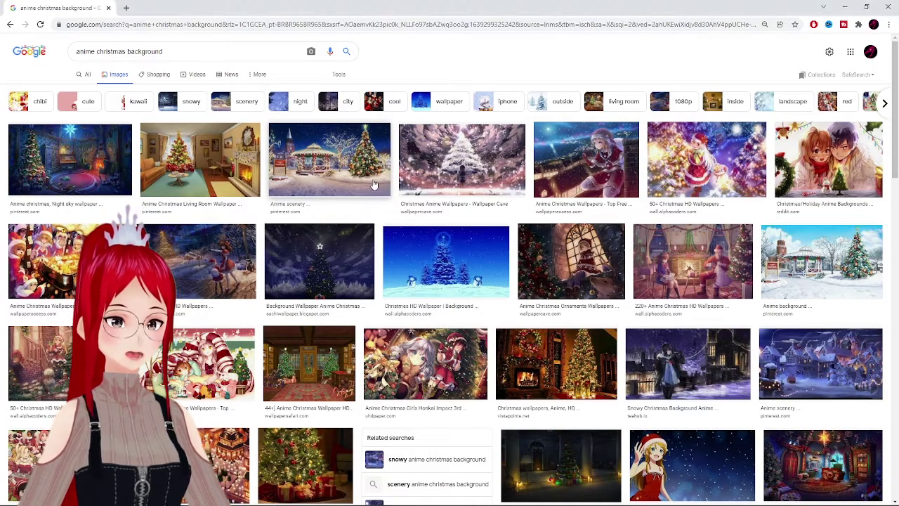
Step: Preview the snowy gazebo and Christmas tree town image from the anime christmas background results
{"action": "left_click", "coordinate": [373, 203]}
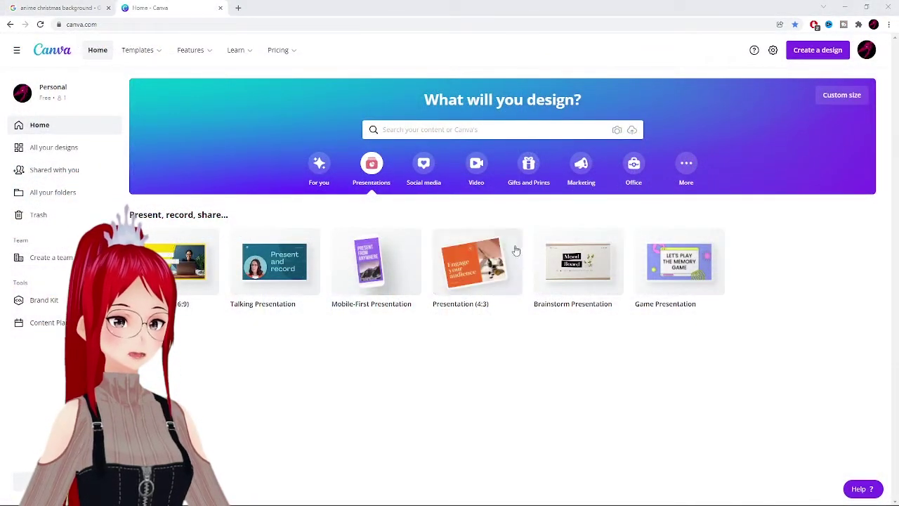
Step: Browse Canva's Social media, Video, then Gifts and Prints template categories
{"action": "left_click", "coordinate": [425, 166]}
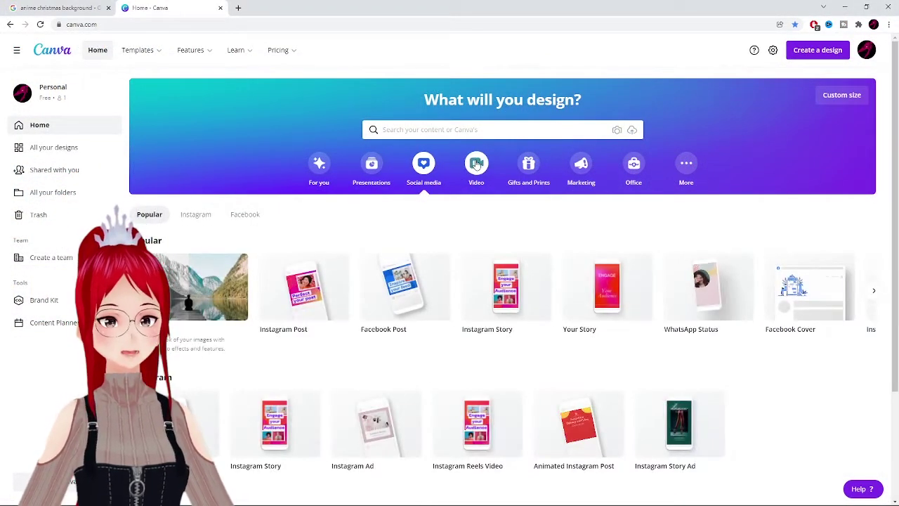
{"action": "left_click", "coordinate": [479, 164]}
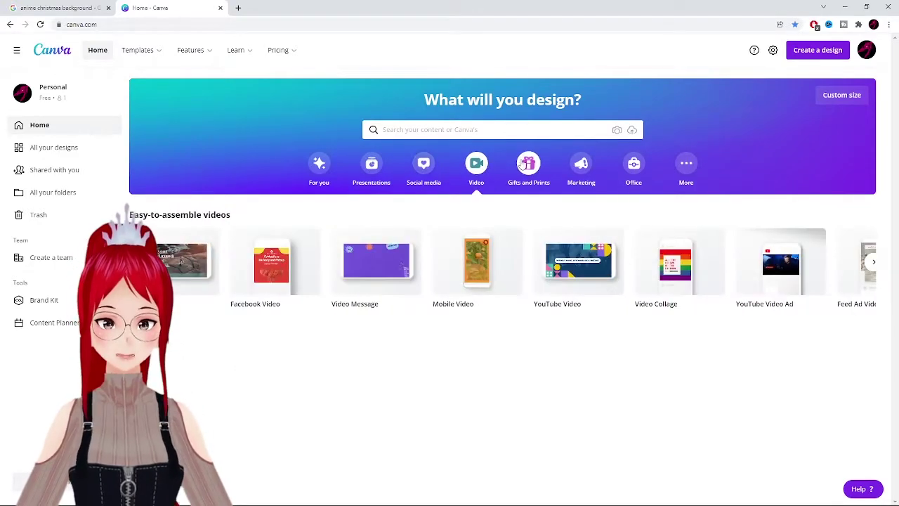
{"action": "left_click", "coordinate": [528, 165]}
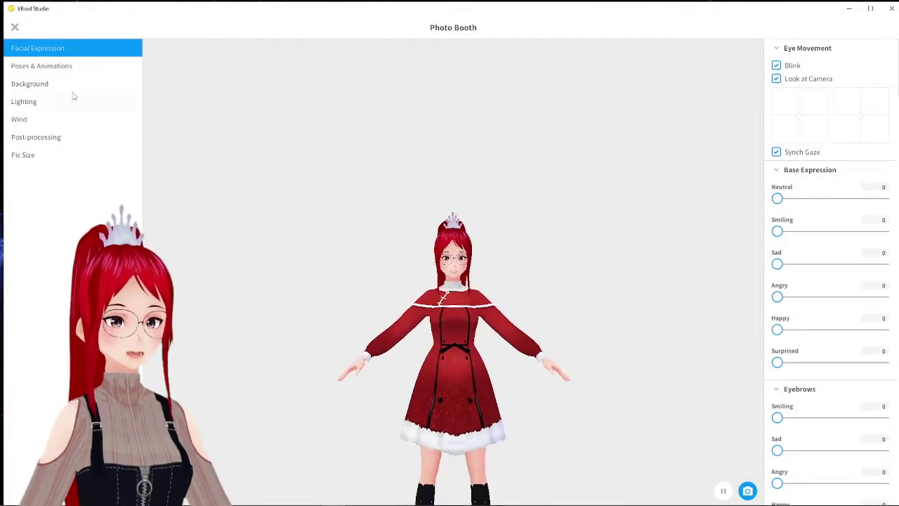
Step: Import the snowy Christmas town picture as background, then show the Animations 1 / Animations 2 / Posing list
{"action": "left_click", "coordinate": [47, 85]}
{"action": "left_click", "coordinate": [818, 101]}
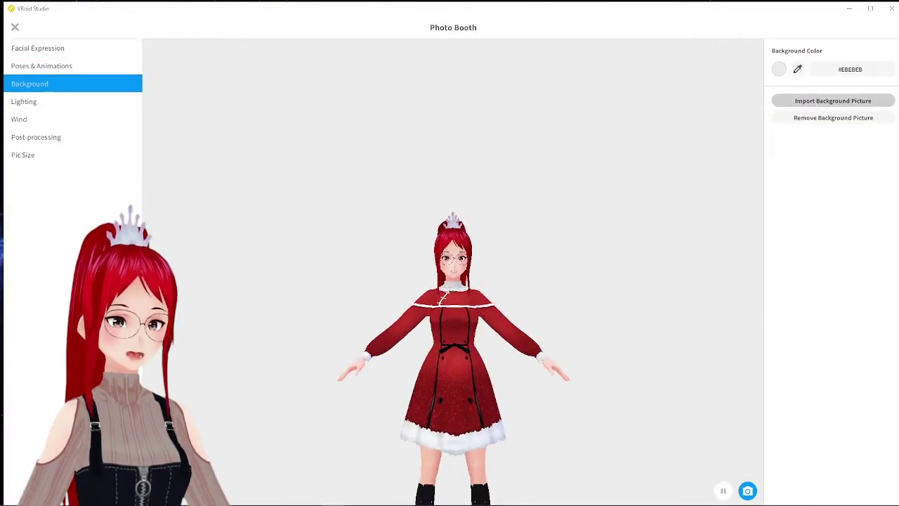
{"action": "double_click", "coordinate": [314, 324]}
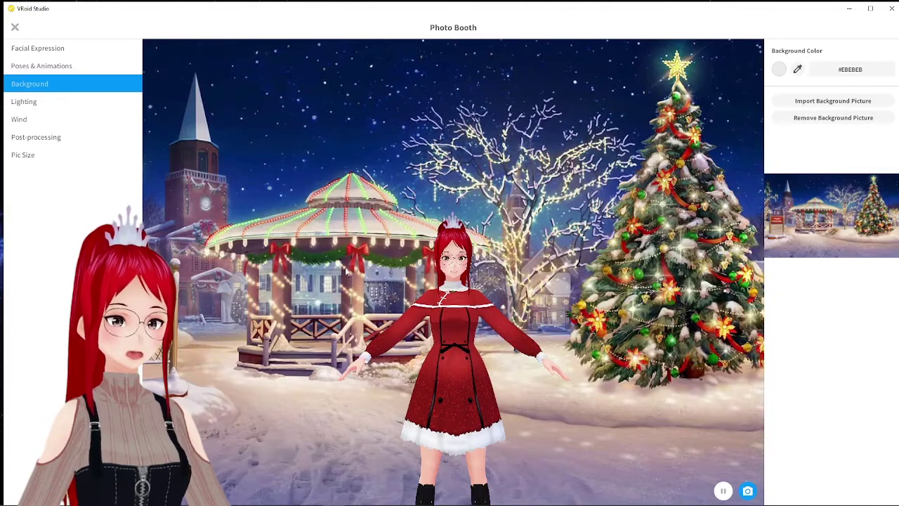
{"action": "left_click", "coordinate": [55, 69]}
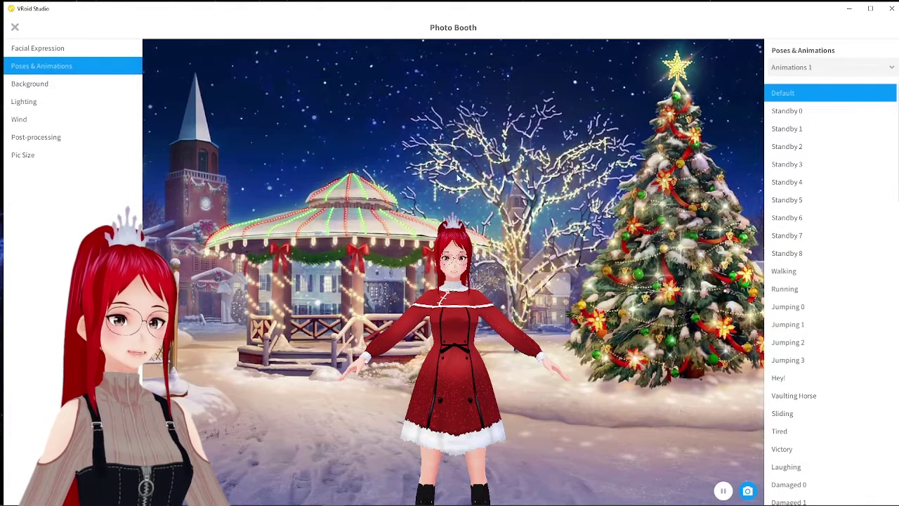
{"action": "left_click", "coordinate": [811, 67]}
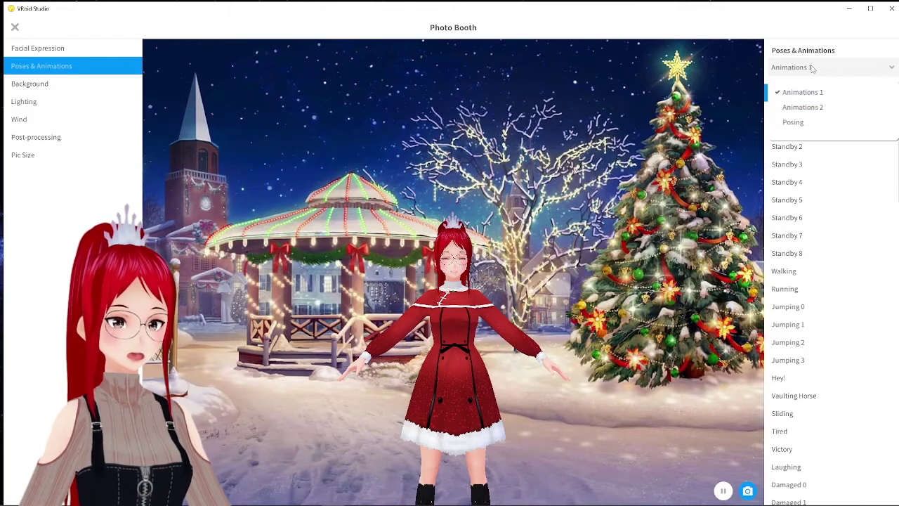
Step: Switch to Posing mode, move the pose reference sketch aside, and frame the avatar
{"action": "left_click", "coordinate": [798, 123]}
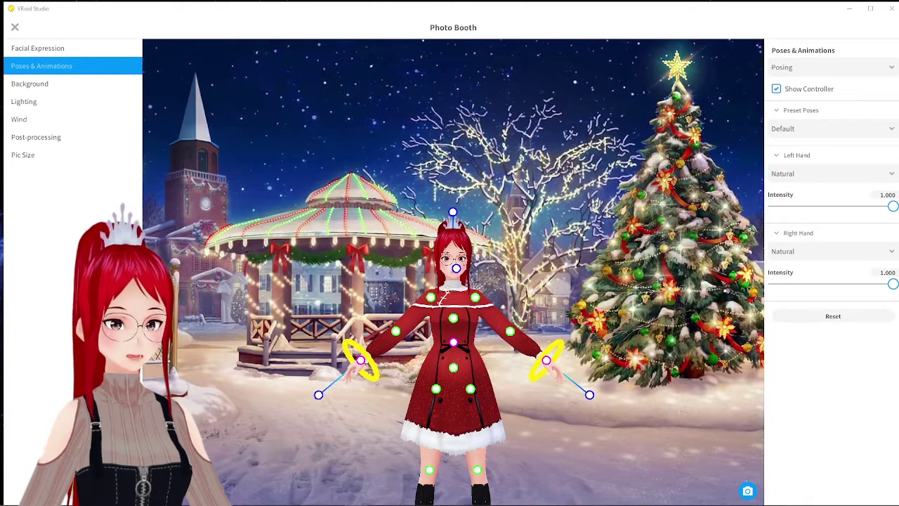
{"action": "key", "text": "alt+Tab"}
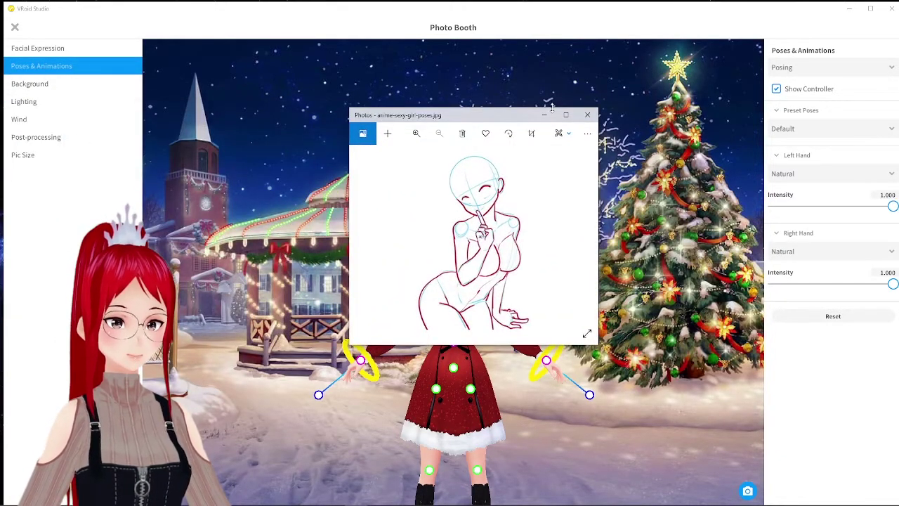
{"action": "left_click_drag", "start_coordinate": [511, 117], "coordinate": [670, 99]}
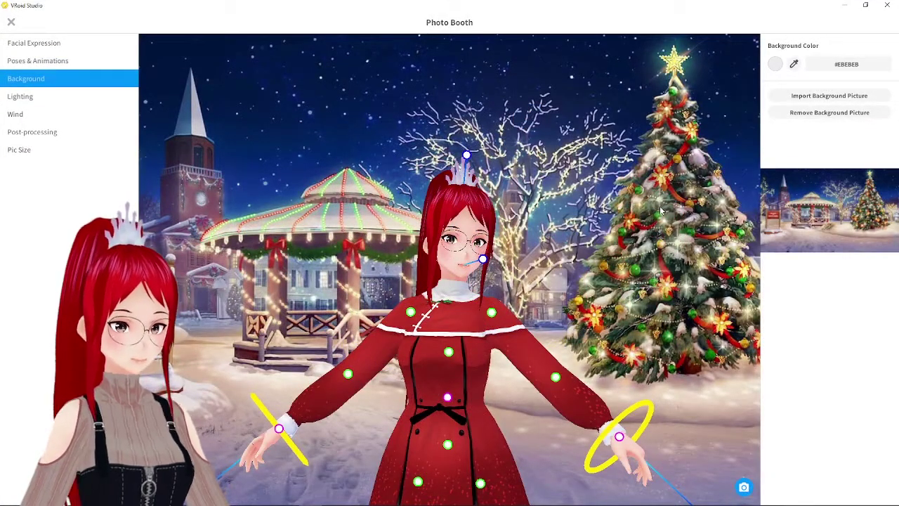
{"action": "scroll", "coordinate": [597, 184], "scroll_direction": "down", "scroll_amount": 4}
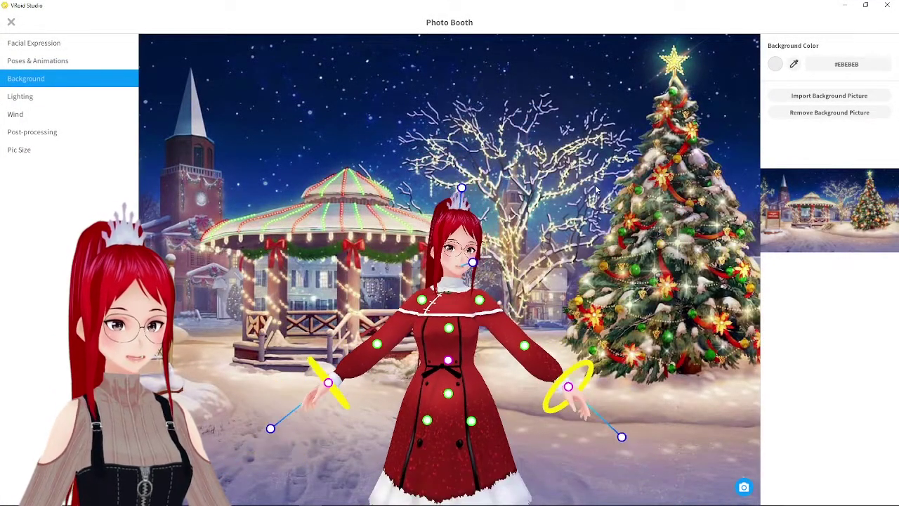
{"action": "scroll", "coordinate": [592, 210], "scroll_direction": "up", "scroll_amount": 3}
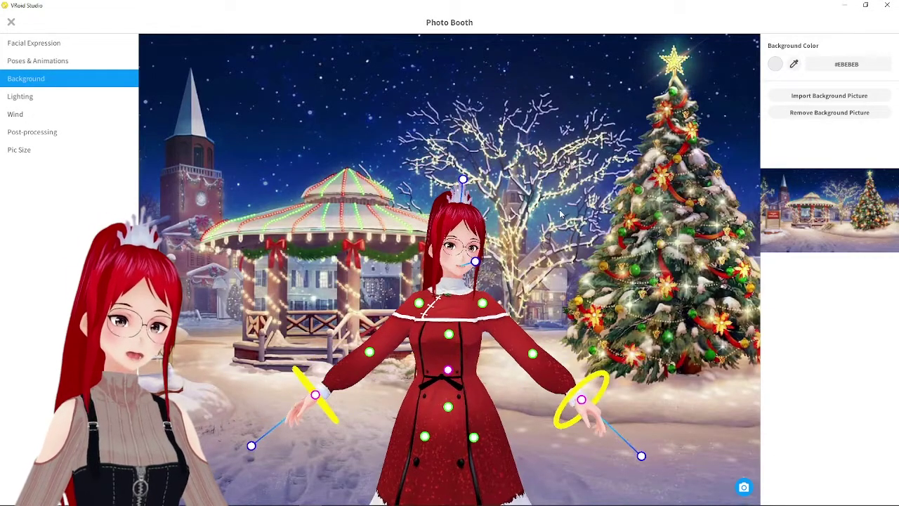
{"action": "scroll", "coordinate": [562, 210], "scroll_direction": "down", "scroll_amount": 1}
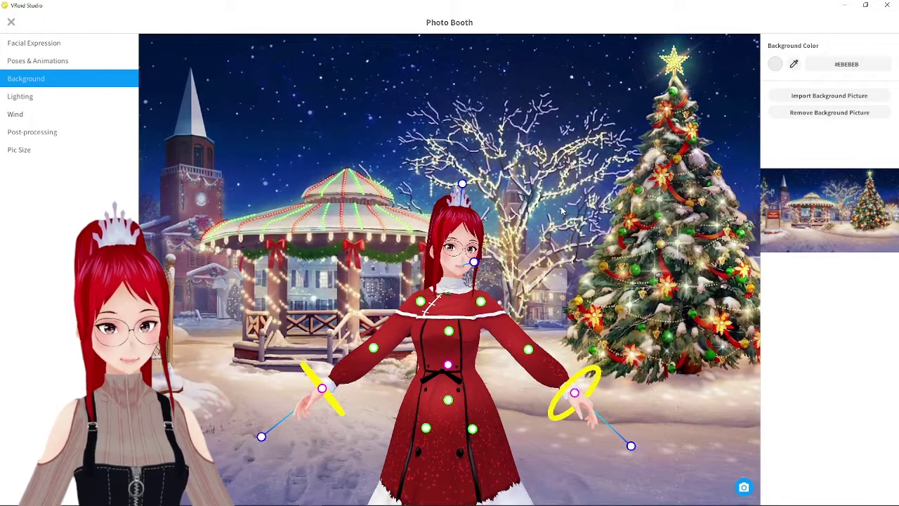
{"action": "scroll", "coordinate": [562, 210], "scroll_direction": "down", "scroll_amount": 1}
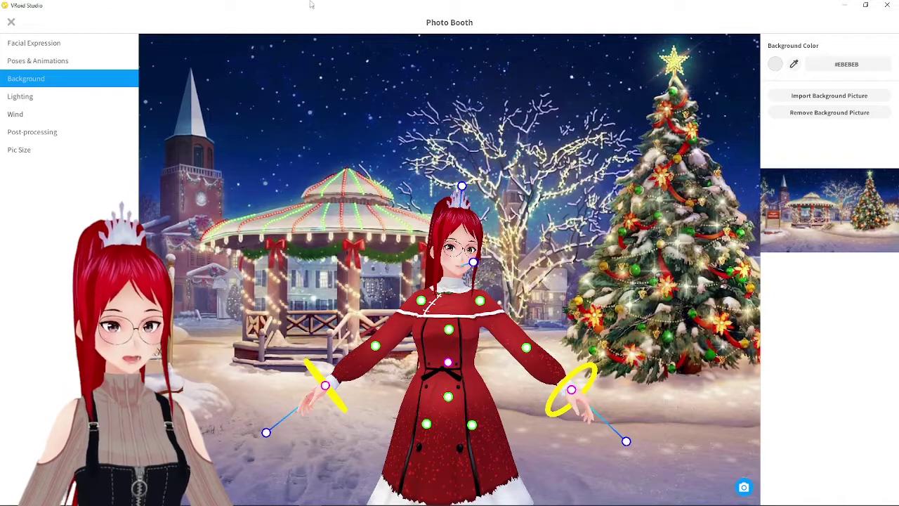
Step: Set Eyebrows Smiling to 19 in the Facial Expression settings
{"action": "left_click", "coordinate": [52, 44]}
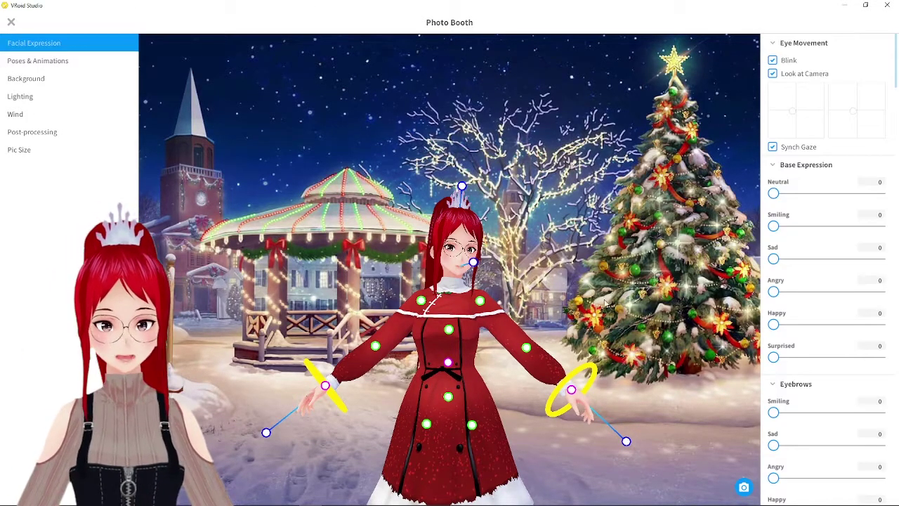
{"action": "scroll", "coordinate": [605, 302], "scroll_direction": "up", "scroll_amount": 5}
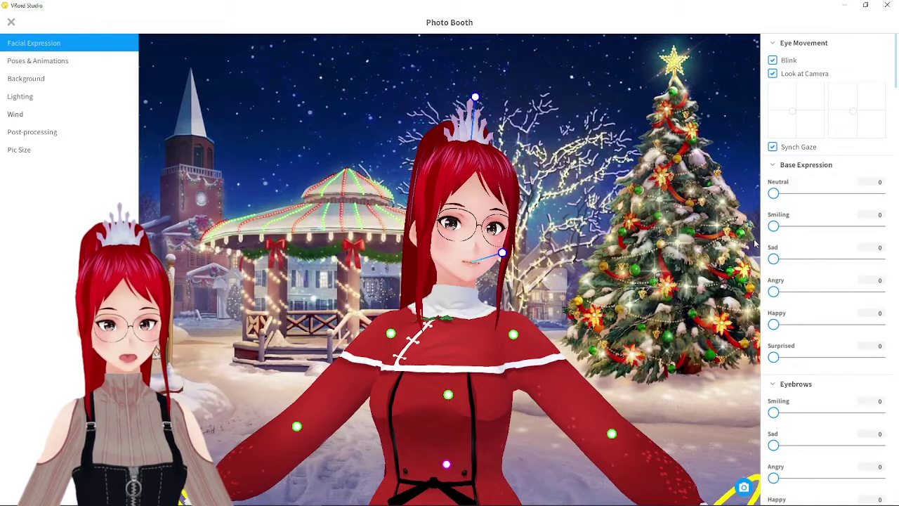
{"action": "scroll", "coordinate": [767, 205], "scroll_direction": "down", "scroll_amount": 5}
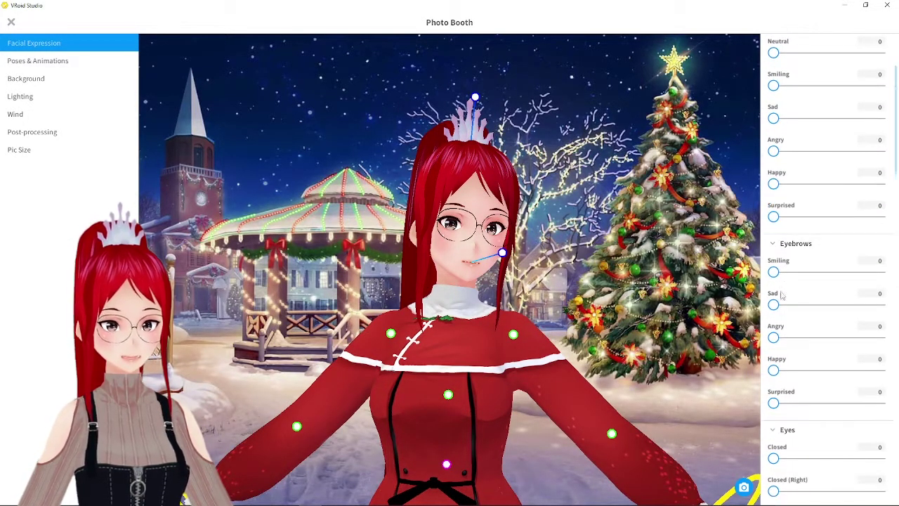
{"action": "left_click_drag", "start_coordinate": [774, 248], "coordinate": [793, 248]}
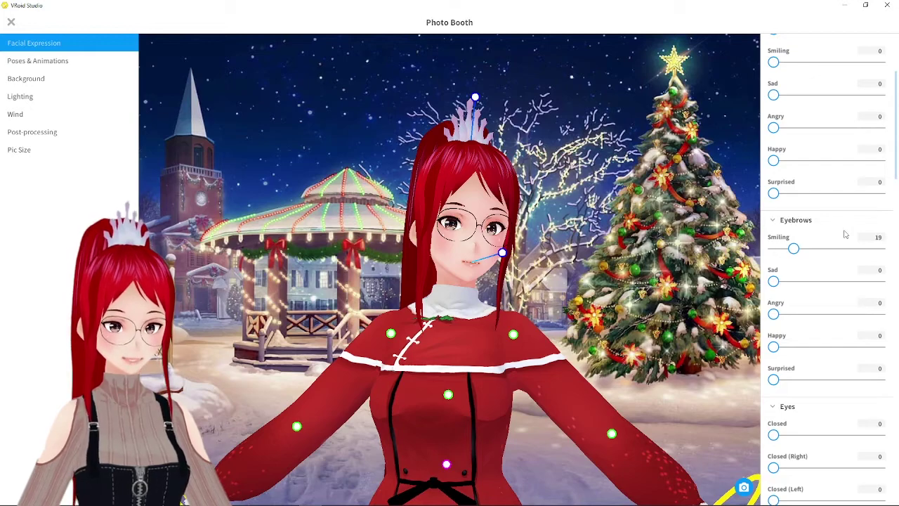
Step: Set Eyes Closed (Happy, Right) to 100 so the avatar winks her right eye
{"action": "scroll", "coordinate": [833, 284], "scroll_direction": "down", "scroll_amount": 4}
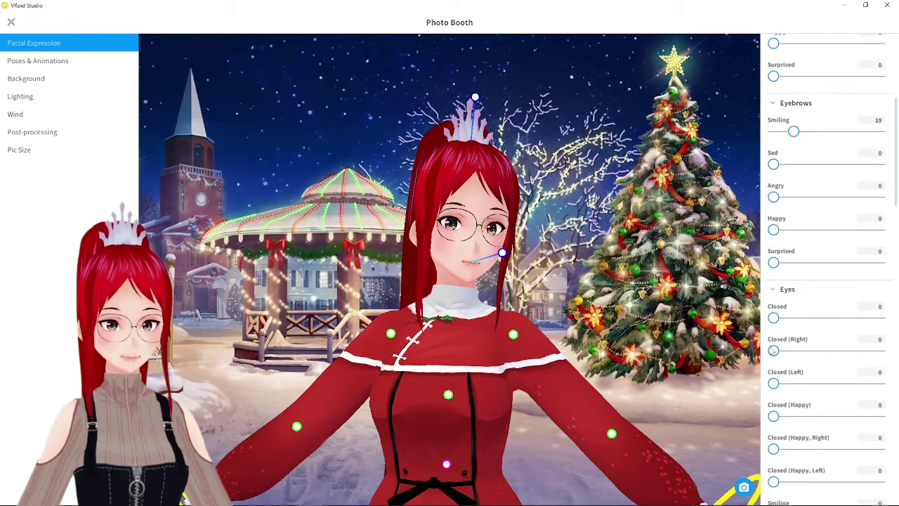
{"action": "scroll", "coordinate": [773, 350], "scroll_direction": "down", "scroll_amount": 1}
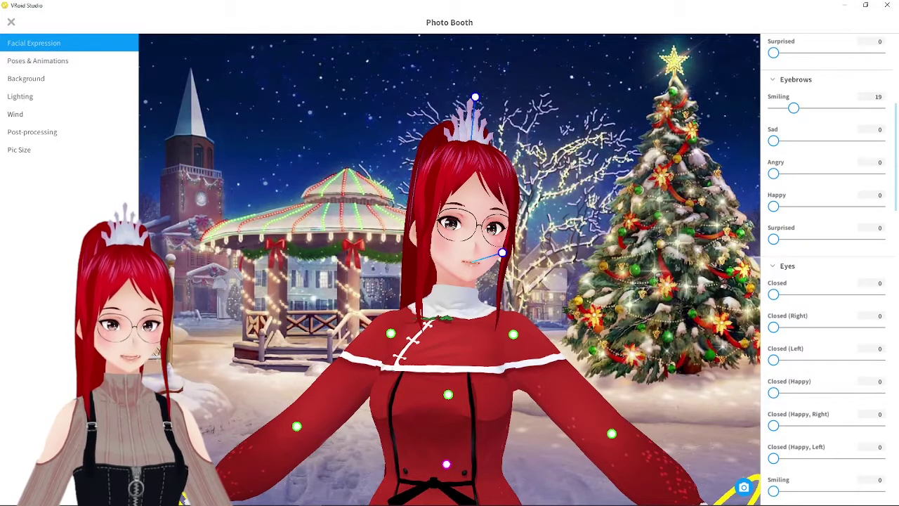
{"action": "scroll", "coordinate": [862, 387], "scroll_direction": "down", "scroll_amount": 12}
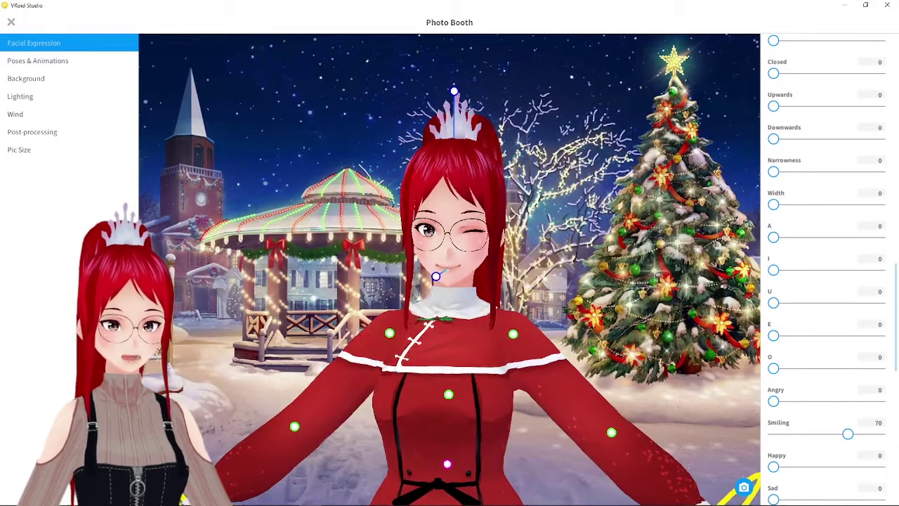
{"action": "scroll", "coordinate": [776, 107], "scroll_direction": "up", "scroll_amount": 6}
{"action": "left_click_drag", "start_coordinate": [773, 74], "coordinate": [879, 74]}
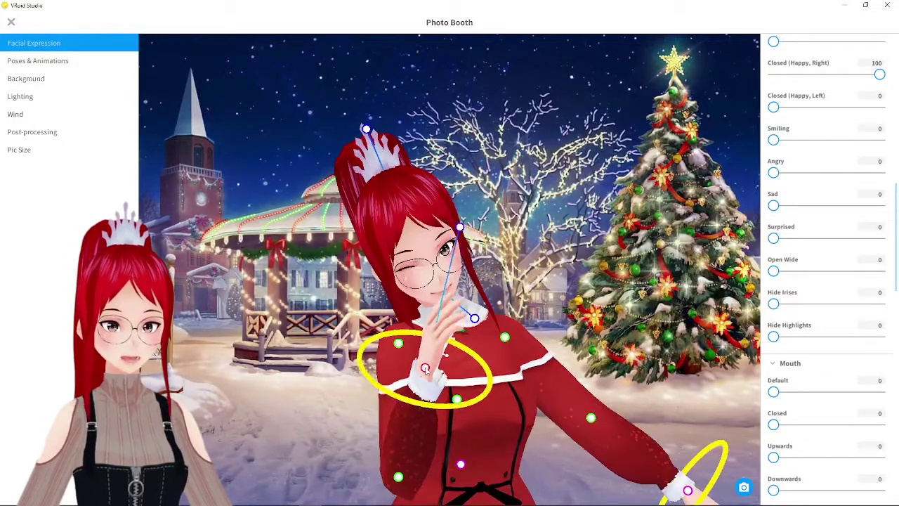
{"action": "left_click", "coordinate": [37, 60]}
Step: Set Left Hand to Open and Right Hand to Pointing, then hide the pose handles
{"action": "left_click", "coordinate": [829, 168]}
{"action": "left_click", "coordinate": [780, 221]}
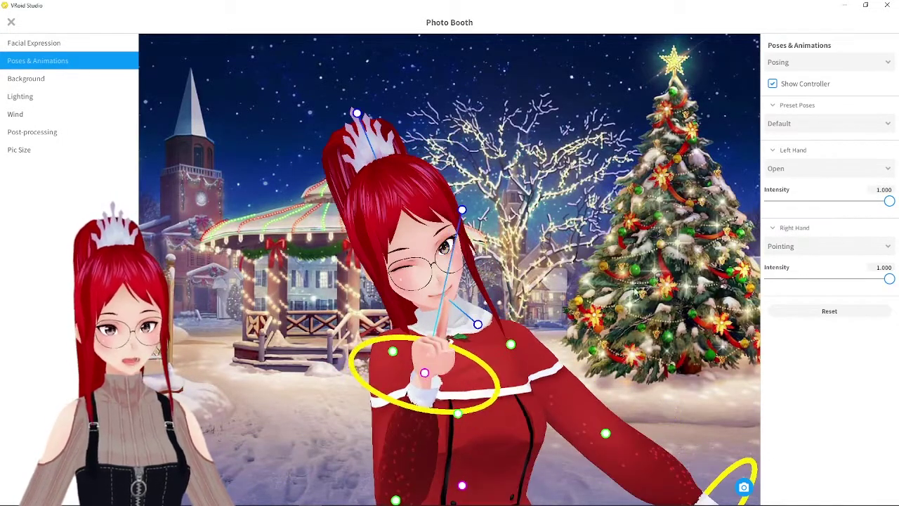
{"action": "left_click", "coordinate": [829, 246]}
{"action": "left_click", "coordinate": [783, 323]}
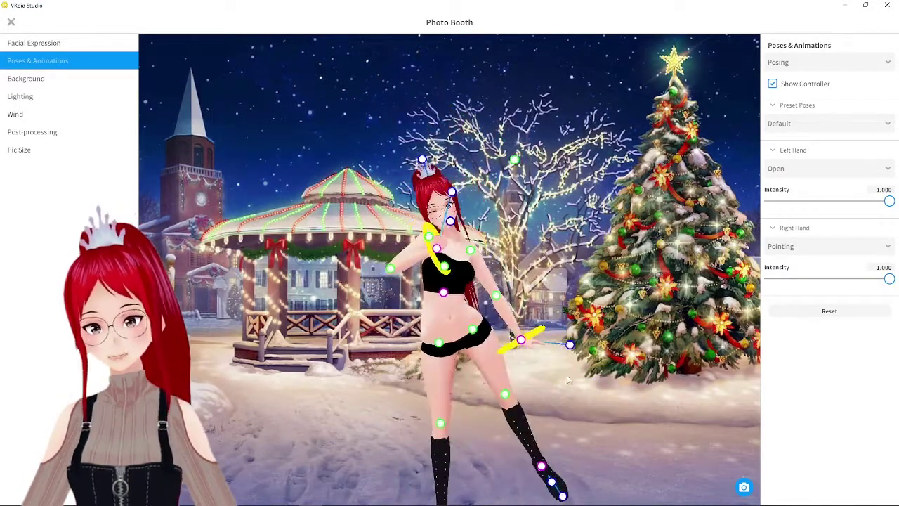
{"action": "left_click", "coordinate": [12, 22]}
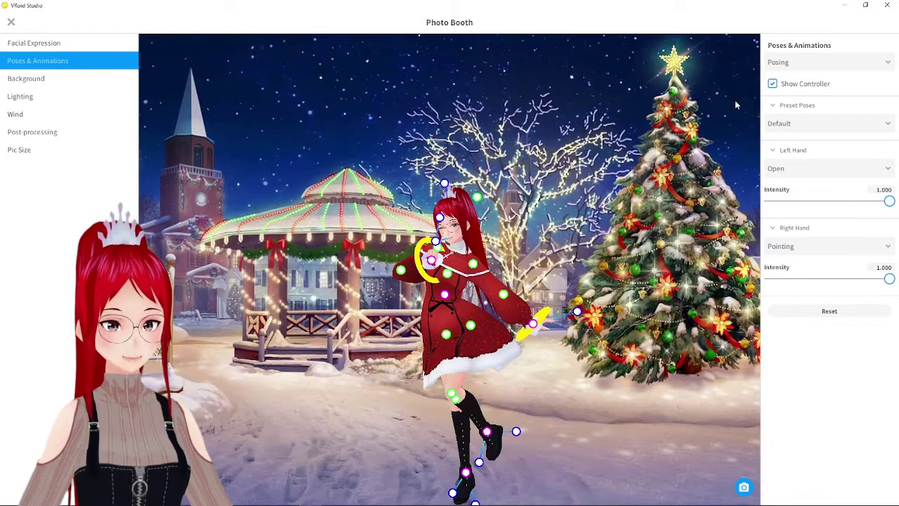
{"action": "left_click", "coordinate": [772, 83]}
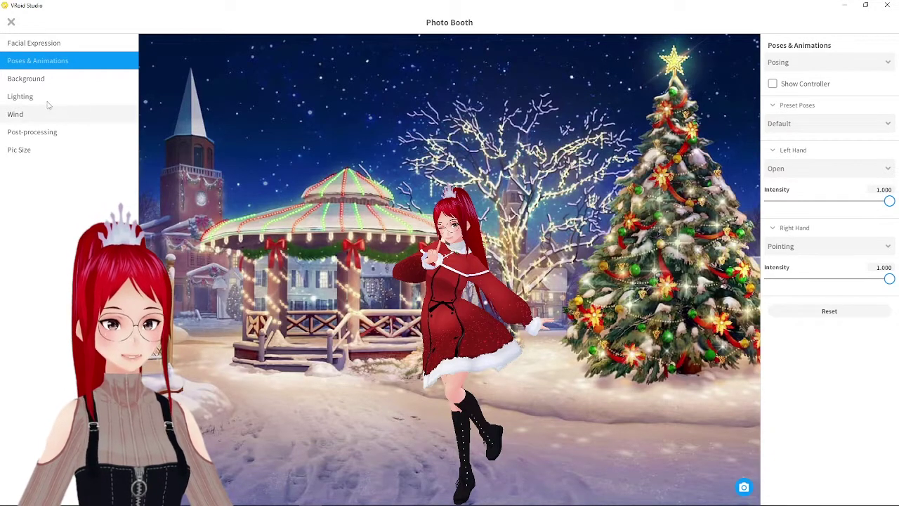
Step: Turn on High anti-aliasing and Bloom at intensity 8.958 in Post-processing
{"action": "left_click", "coordinate": [33, 131]}
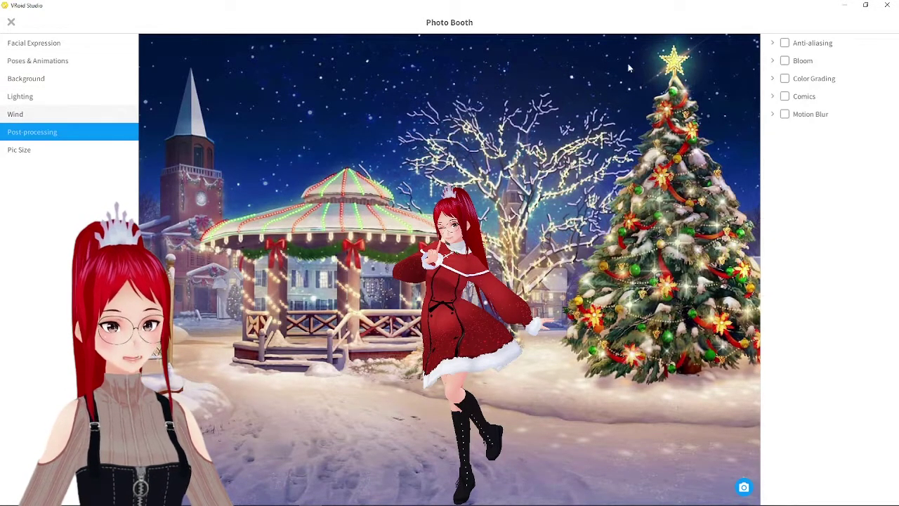
{"action": "left_click", "coordinate": [785, 42]}
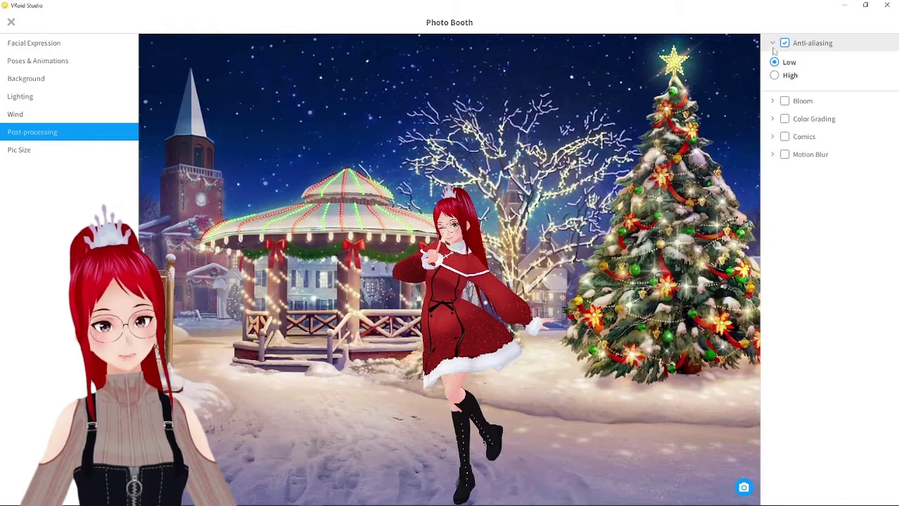
{"action": "left_click", "coordinate": [784, 101]}
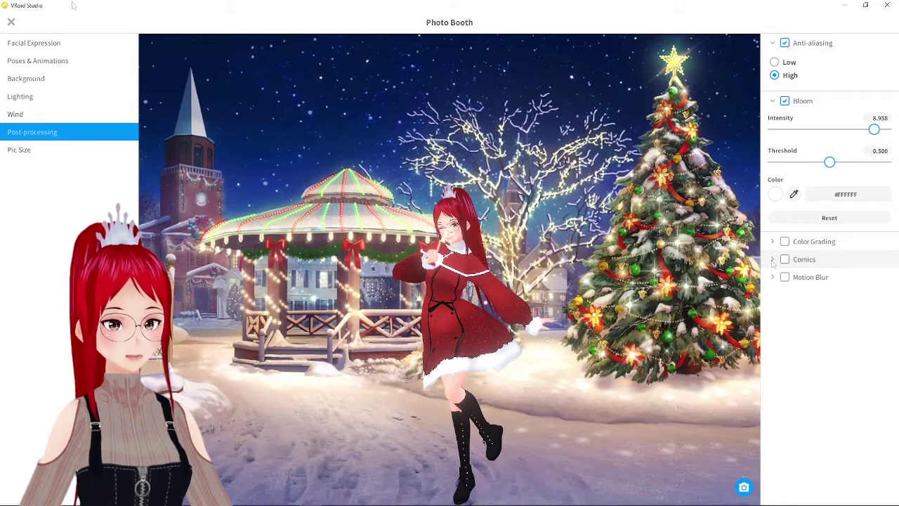
{"action": "left_click", "coordinate": [43, 150]}
Step: Set the photo's picture size to the 4K preset, 3840×2160
{"action": "left_click", "coordinate": [865, 135]}
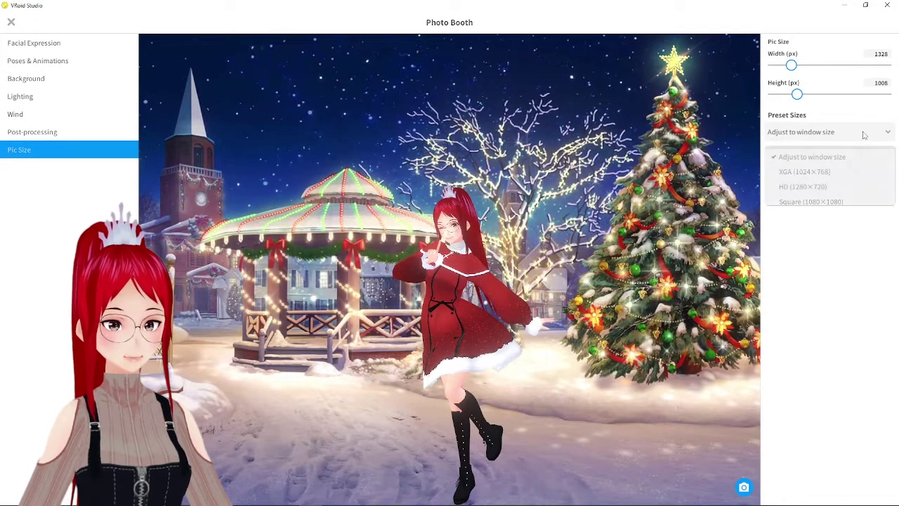
{"action": "scroll", "coordinate": [850, 172], "scroll_direction": "down", "scroll_amount": 3}
{"action": "scroll", "coordinate": [850, 175], "scroll_direction": "down", "scroll_amount": 2}
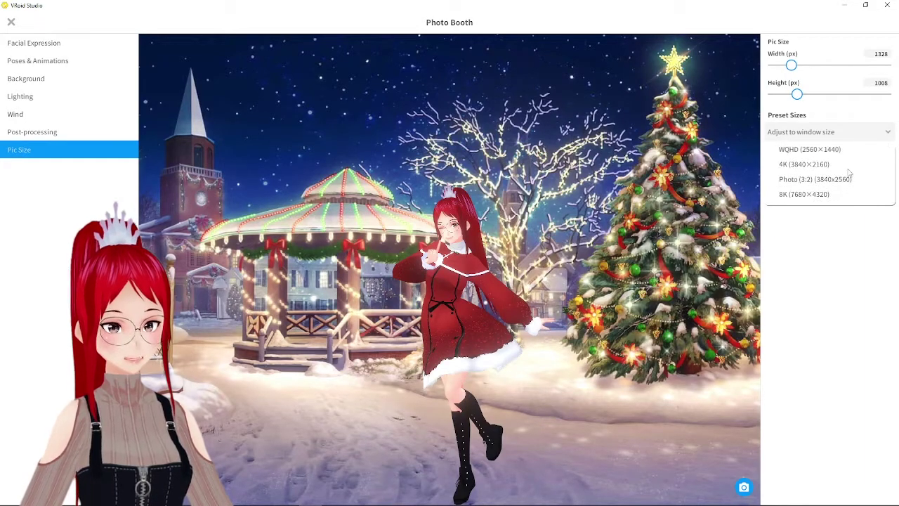
{"action": "left_click", "coordinate": [838, 165]}
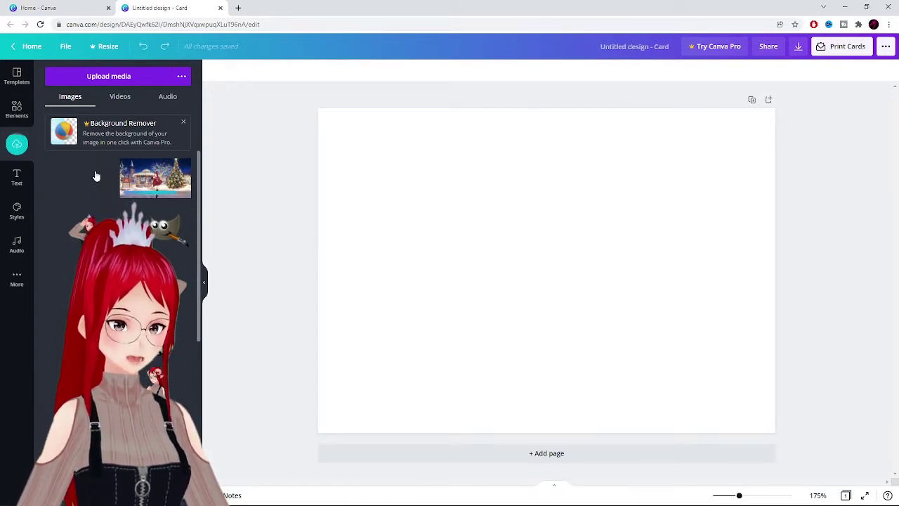
Step: Set the uploaded Christmas town photo as the card's background
{"action": "left_click", "coordinate": [97, 176]}
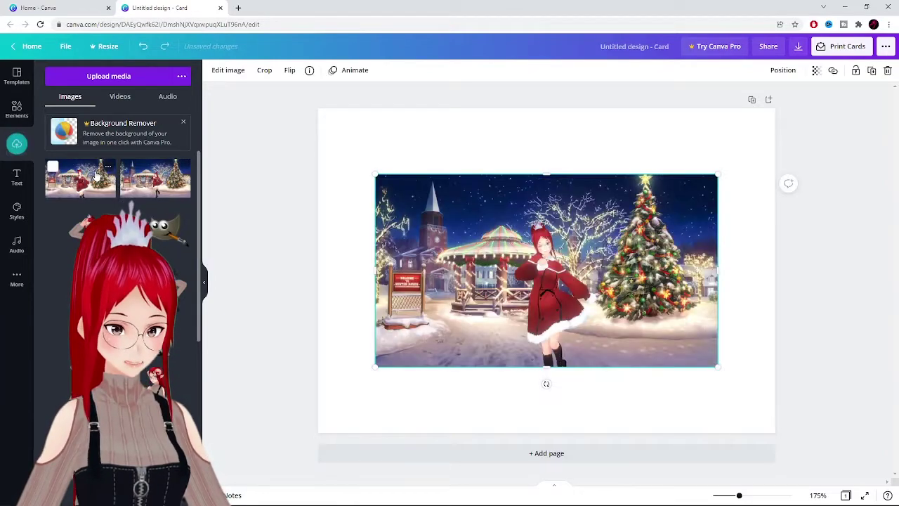
{"action": "right_click", "coordinate": [500, 282]}
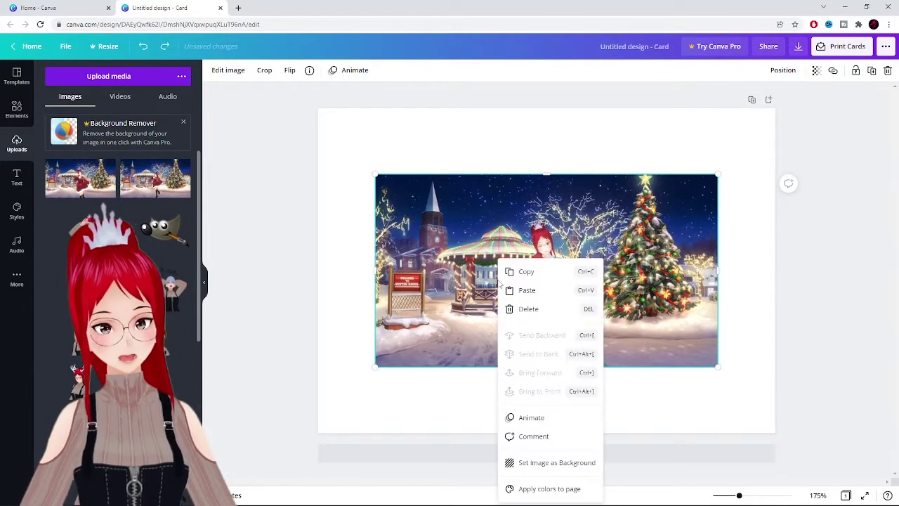
{"action": "left_click", "coordinate": [534, 462]}
Step: Add a small white snowflake in the sky above the gazebo roof
{"action": "left_click", "coordinate": [17, 109]}
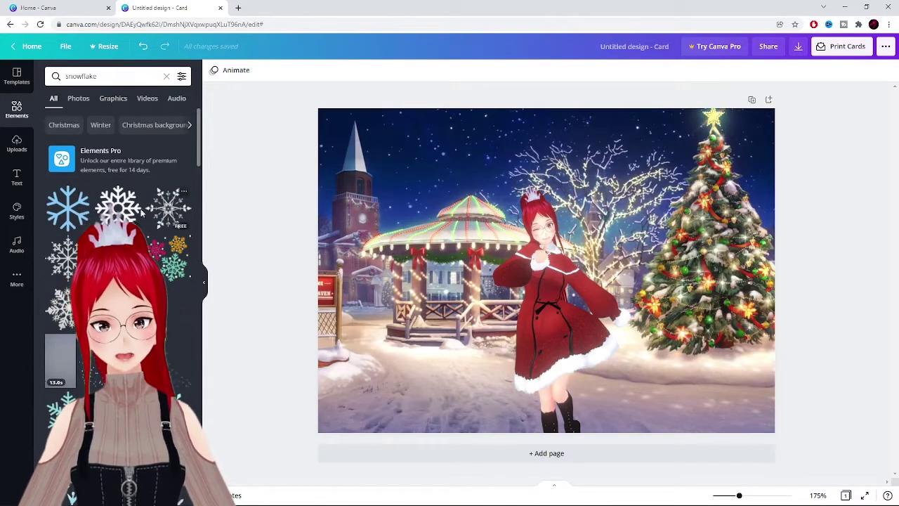
{"action": "left_click_drag", "start_coordinate": [118, 203], "coordinate": [380, 160]}
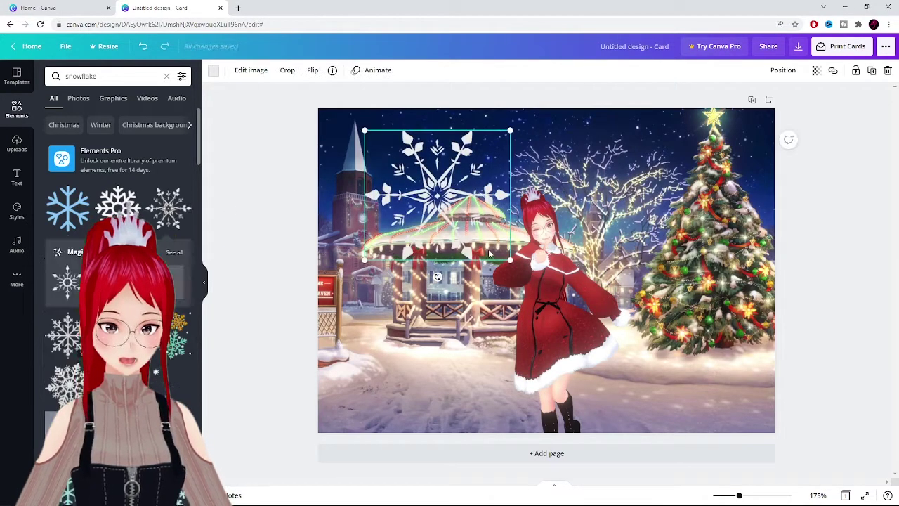
{"action": "left_click_drag", "start_coordinate": [513, 228], "coordinate": [421, 163]}
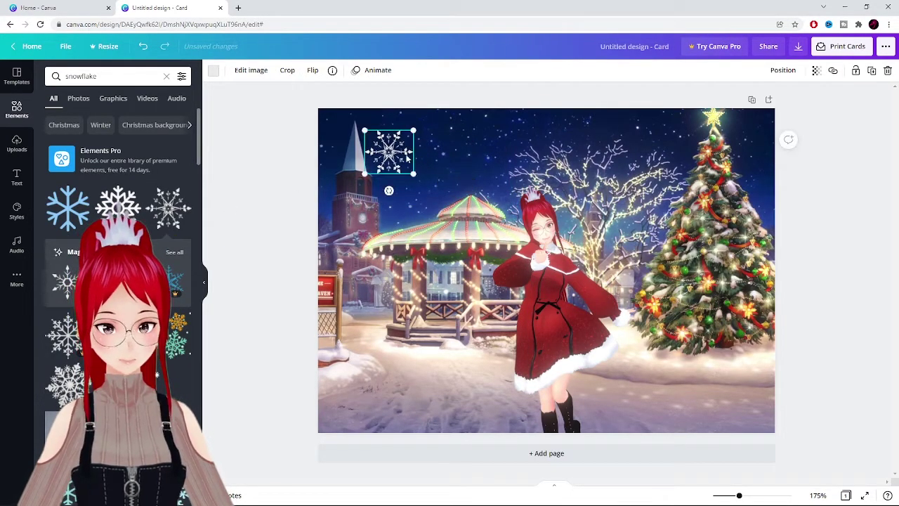
{"action": "left_click_drag", "start_coordinate": [374, 139], "coordinate": [410, 180]}
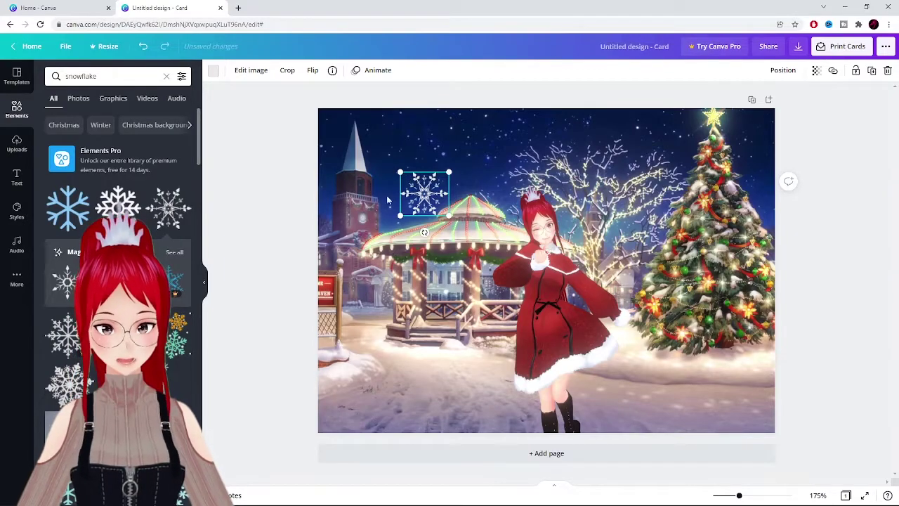
{"action": "left_click", "coordinate": [365, 175]}
Step: Add a heading reading 'Merry Christmas' and move it to the top of the card
{"action": "left_click", "coordinate": [16, 177]}
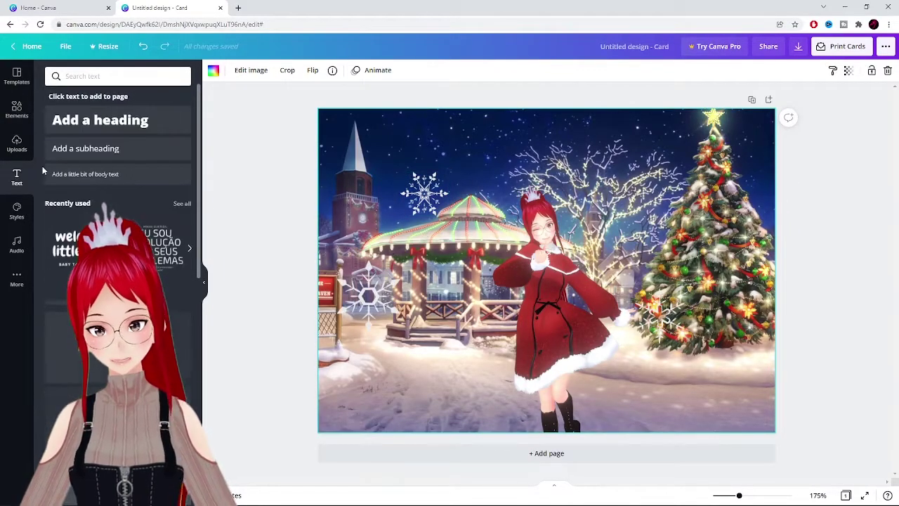
{"action": "scroll", "coordinate": [118, 211], "scroll_direction": "down", "scroll_amount": 3}
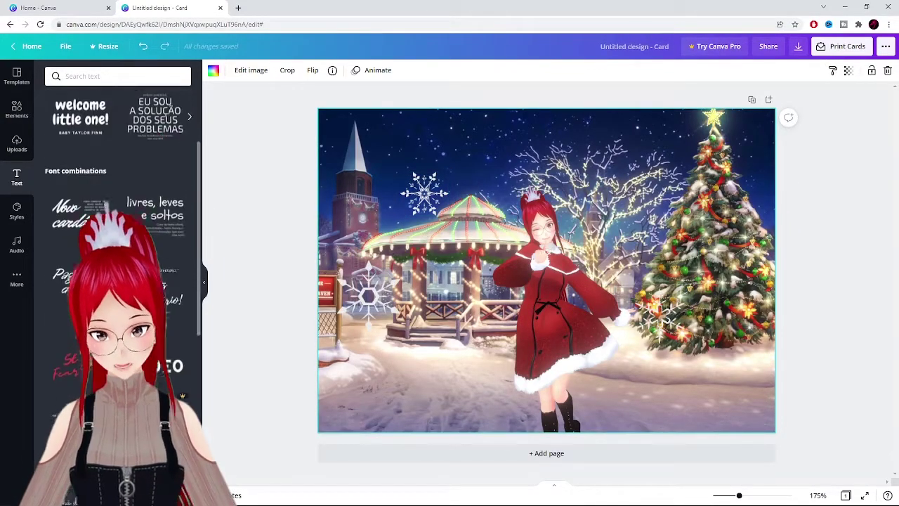
{"action": "left_click", "coordinate": [83, 219]}
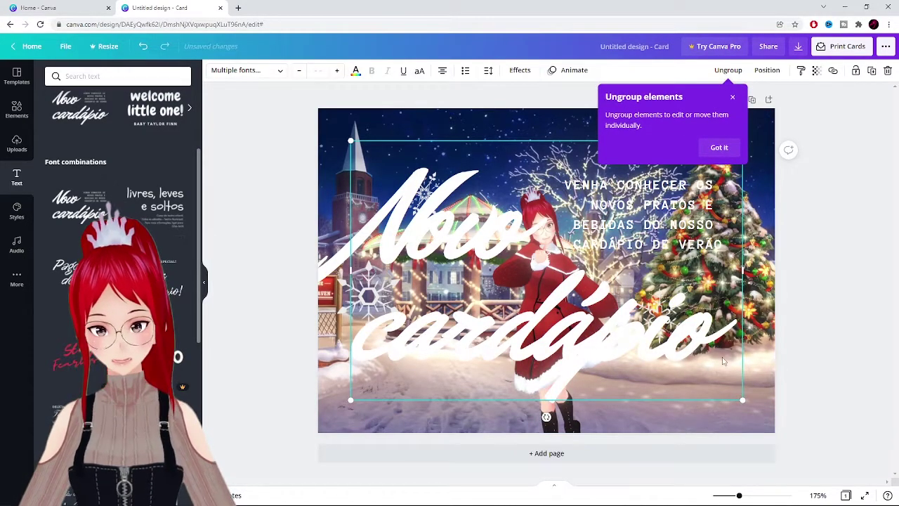
{"action": "double_click", "coordinate": [706, 335]}
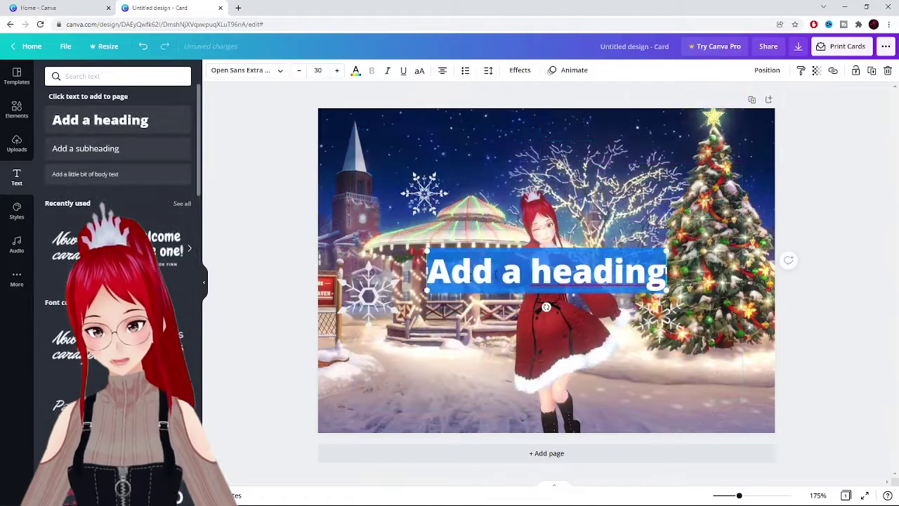
{"action": "key", "text": "BackSpace"}
{"action": "key", "text": "t"}
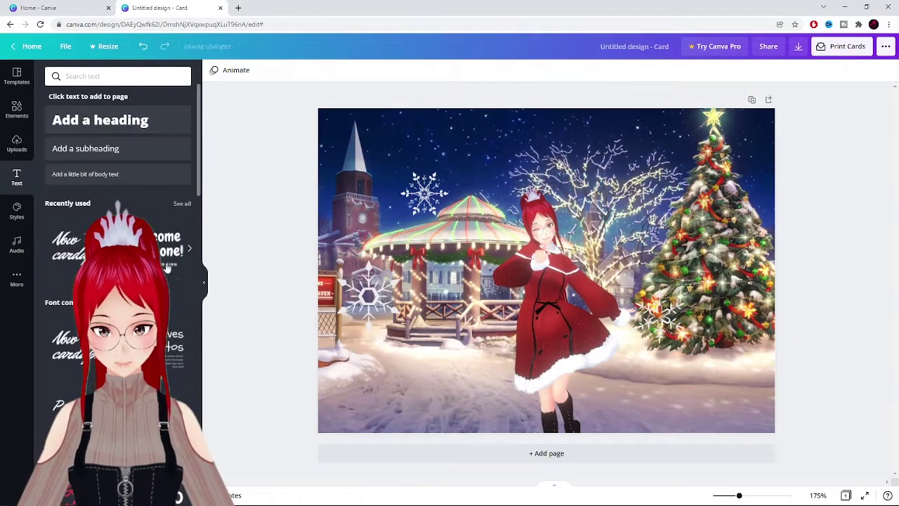
{"action": "left_click_drag", "start_coordinate": [546, 308], "coordinate": [547, 190]}
{"action": "key", "text": "BackSpace"}
{"action": "key", "text": "ctrl+a"}
{"action": "type", "text": "Merry christmas"}
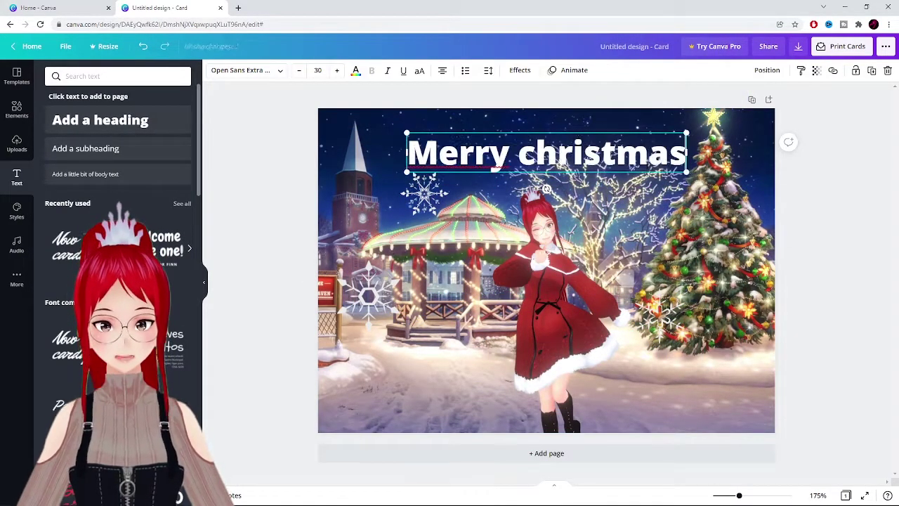
{"action": "key", "text": "BackSpace"}
{"action": "key", "text": "BackSpace"}
{"action": "key", "text": "BackSpace"}
{"action": "key", "text": "BackSpace"}
{"action": "key", "text": "BackSpace"}
{"action": "key", "text": "BackSpace"}
{"action": "key", "text": "BackSpace"}
{"action": "key", "text": "BackSpace"}
{"action": "key", "text": "BackSpace"}
{"action": "type", "text": "Christmas"}
Step: Change the heading's colour and give it the Andasia script font
{"action": "left_click", "coordinate": [356, 70]}
{"action": "left_click", "coordinate": [176, 283]}
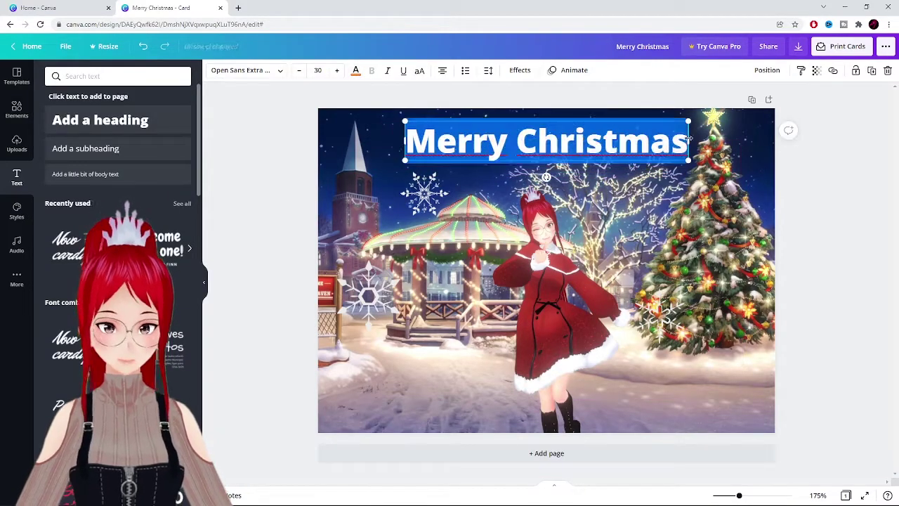
{"action": "left_click", "coordinate": [246, 70]}
{"action": "scroll", "coordinate": [84, 181], "scroll_direction": "down", "scroll_amount": 5}
{"action": "left_click", "coordinate": [60, 209]}
{"action": "scroll", "coordinate": [83, 222], "scroll_direction": "up", "scroll_amount": 10}
{"action": "left_click", "coordinate": [56, 342]}
{"action": "scroll", "coordinate": [83, 222], "scroll_direction": "down", "scroll_amount": 3}
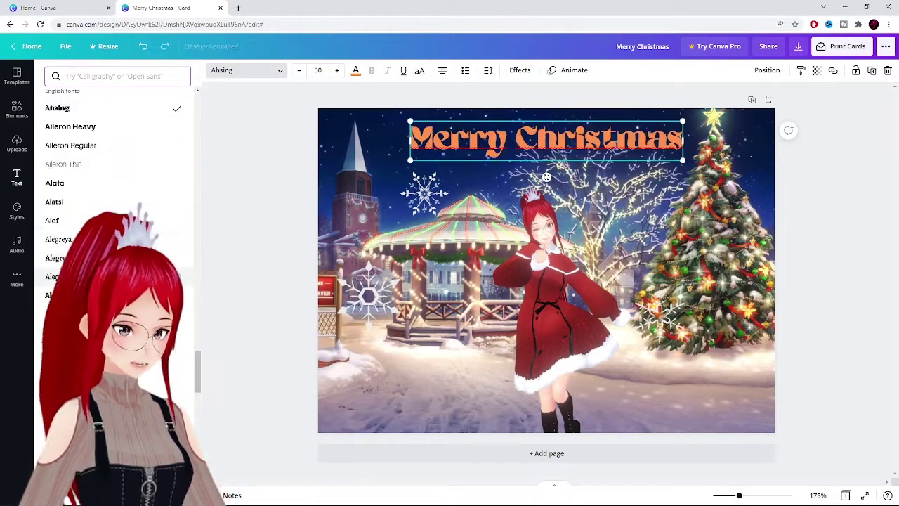
{"action": "scroll", "coordinate": [83, 222], "scroll_direction": "down", "scroll_amount": 2}
{"action": "left_click", "coordinate": [64, 351]}
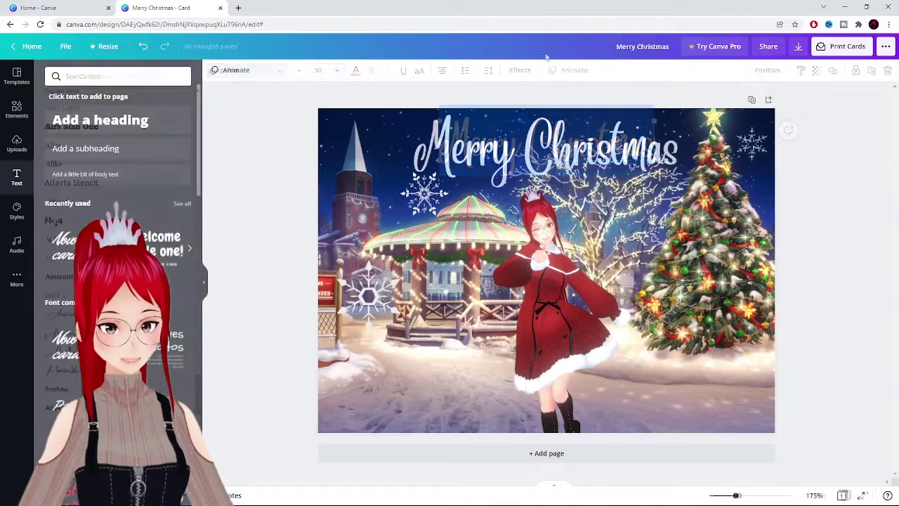
Step: Download the card as a PDF Print file
{"action": "left_click", "coordinate": [798, 46]}
{"action": "left_click", "coordinate": [814, 220]}
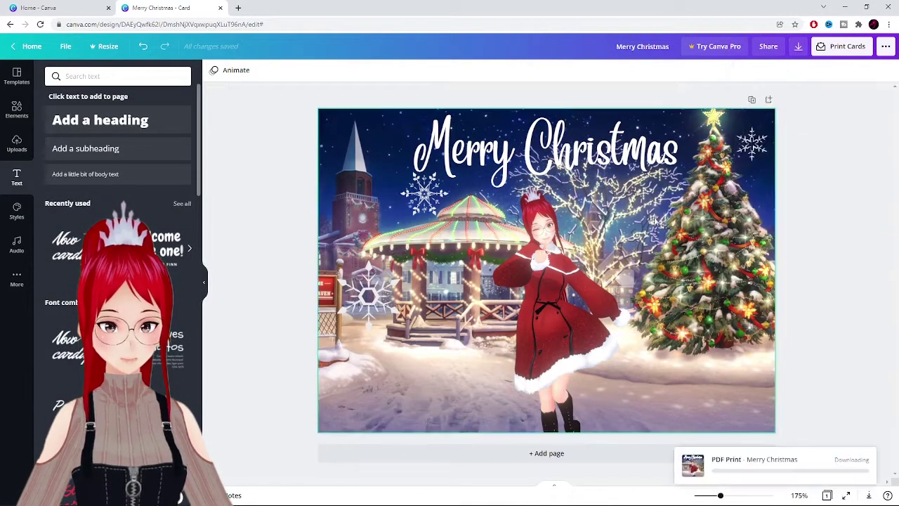